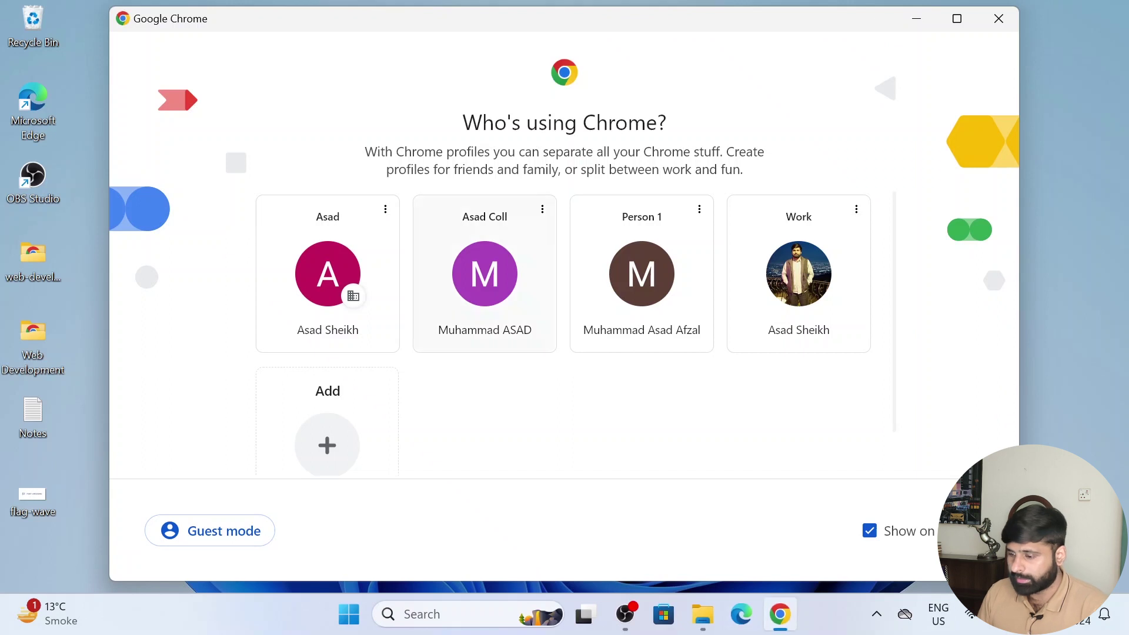
- Open Chrome with the Person 1 profile and search the web for "google extension css viewer"
click(641, 273)
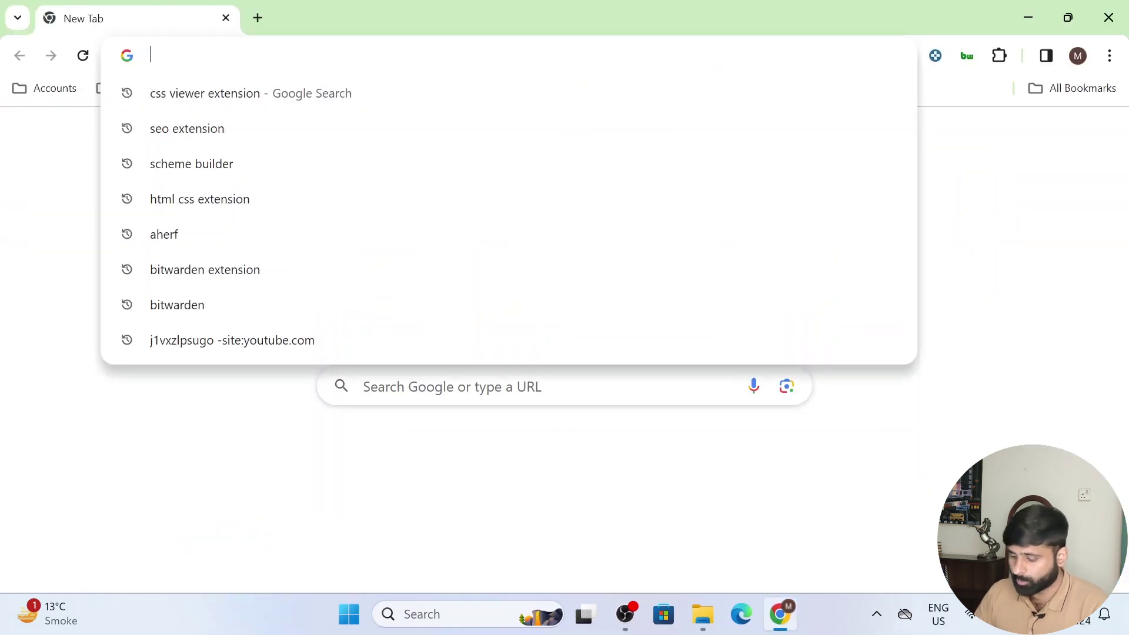
text(google)
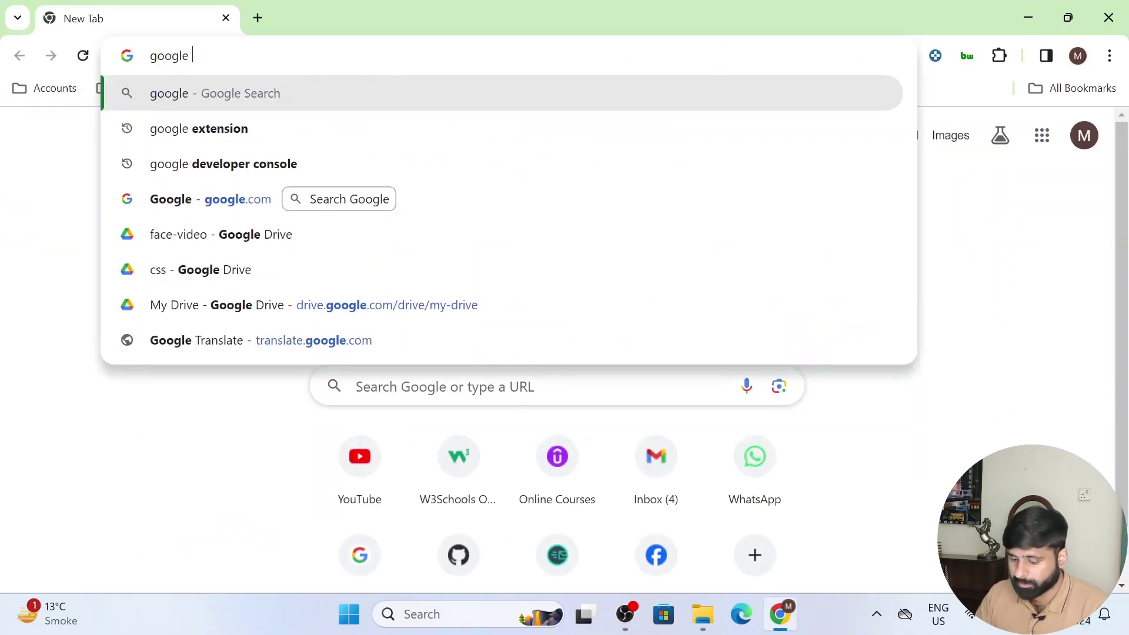
key(ctrl+a)
text(google s)
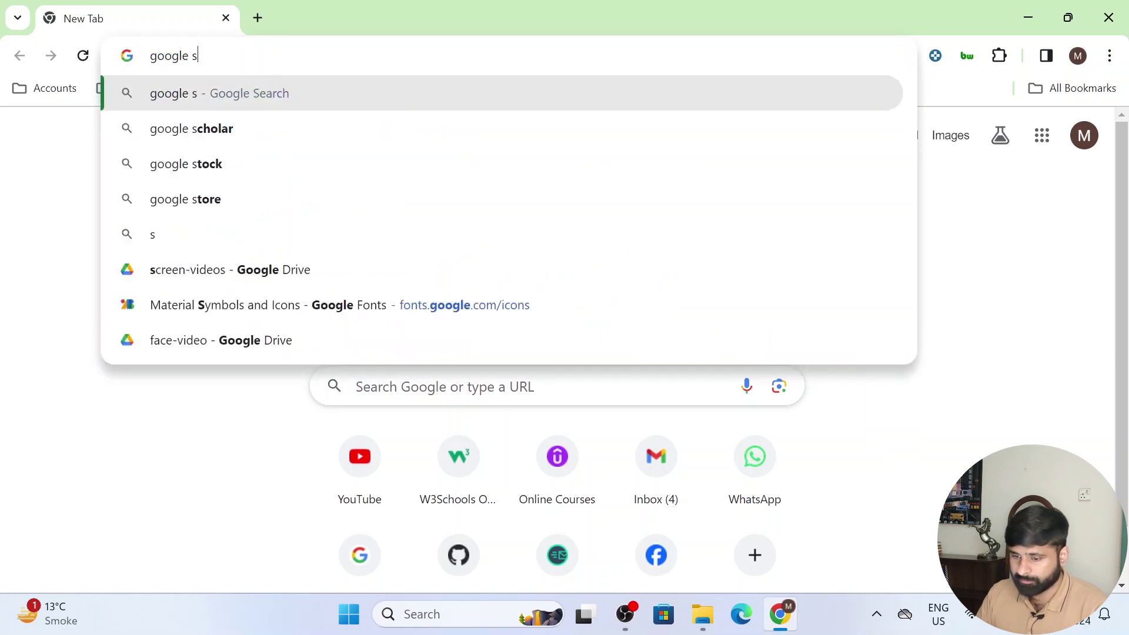
key(BackSpace)
text(extension)
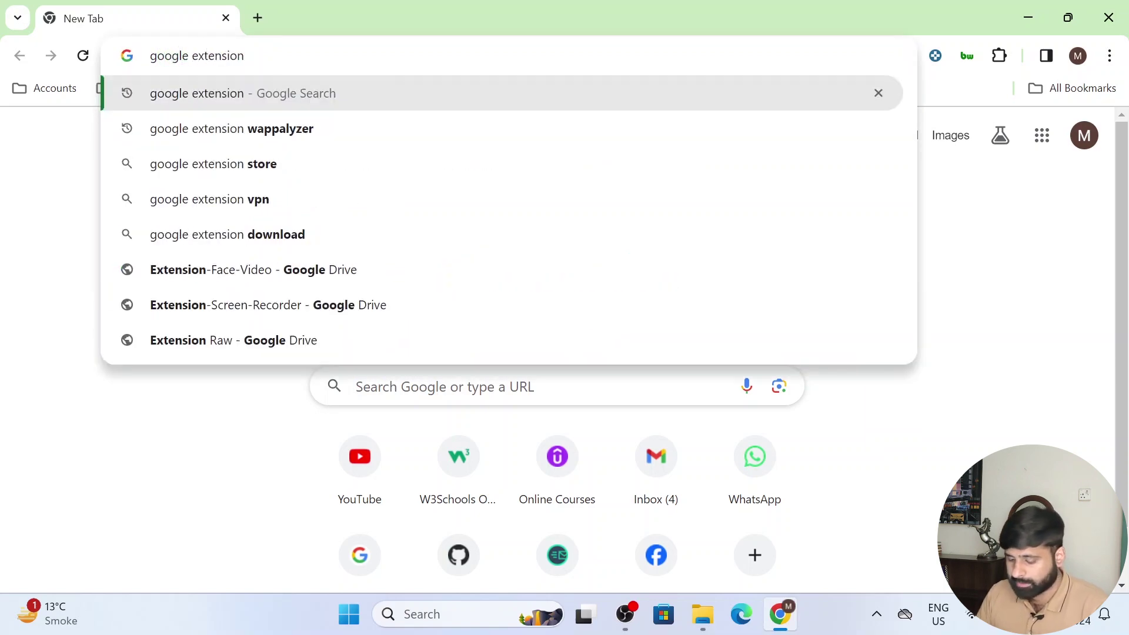
text( css view)
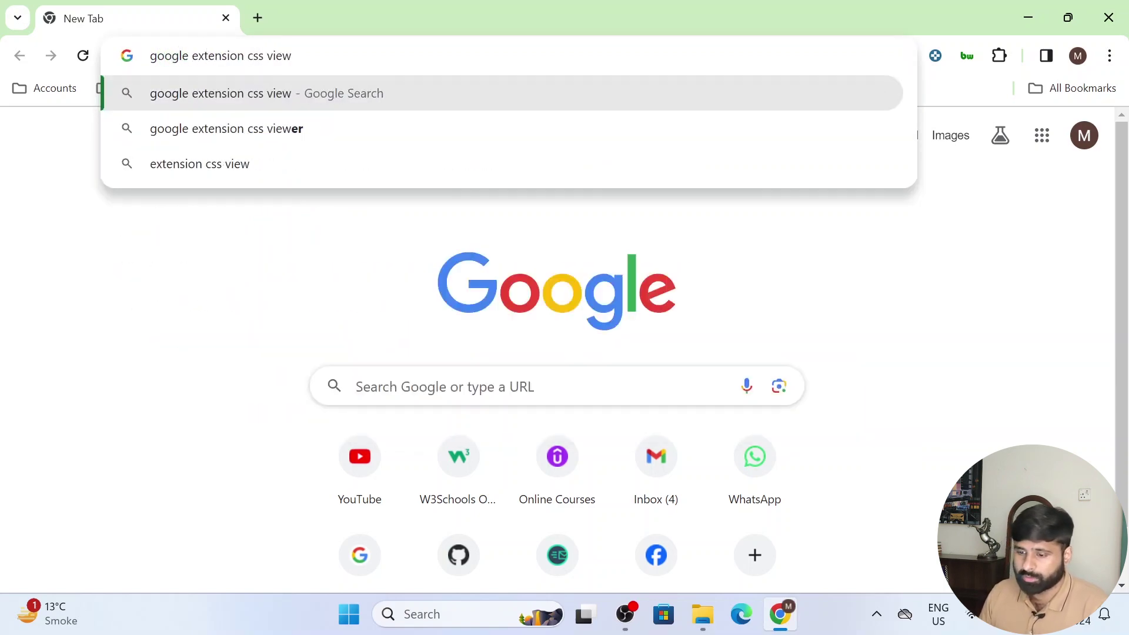
key(Down)
key(Return)
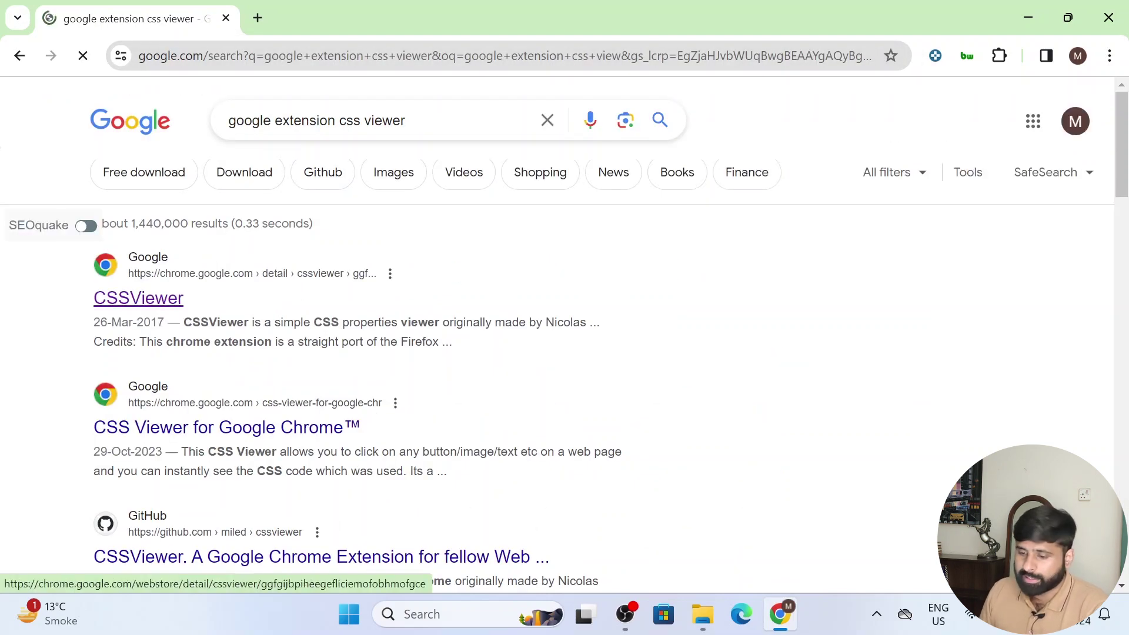
- Add the CSSViewer extension to Chrome from its Chrome Web Store page and look over the preview image there
click(138, 298)
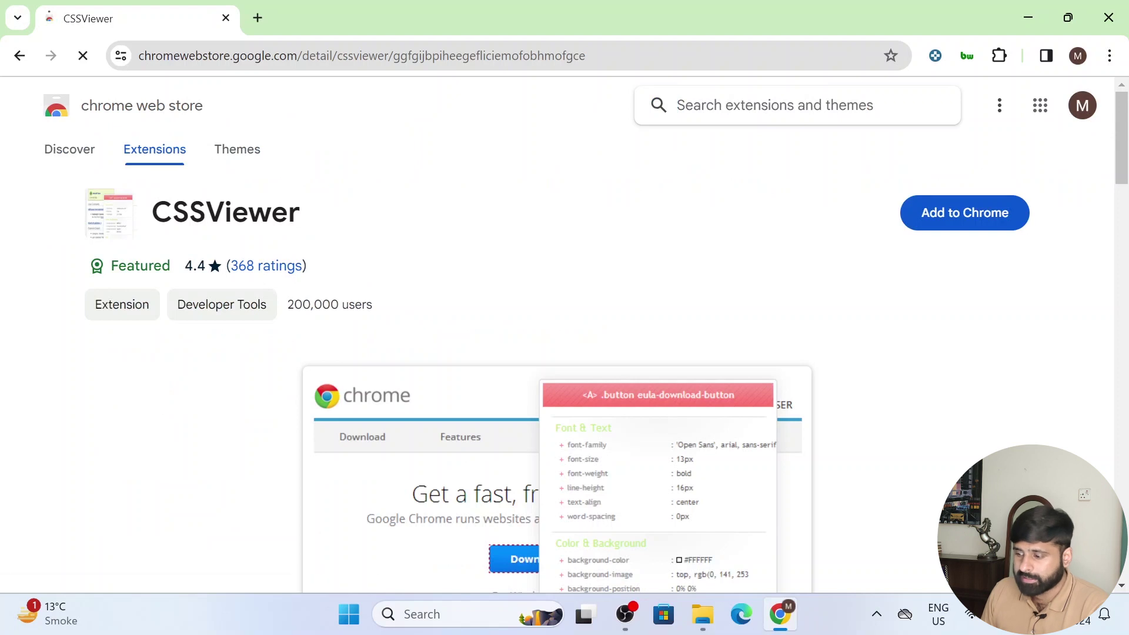
click(964, 212)
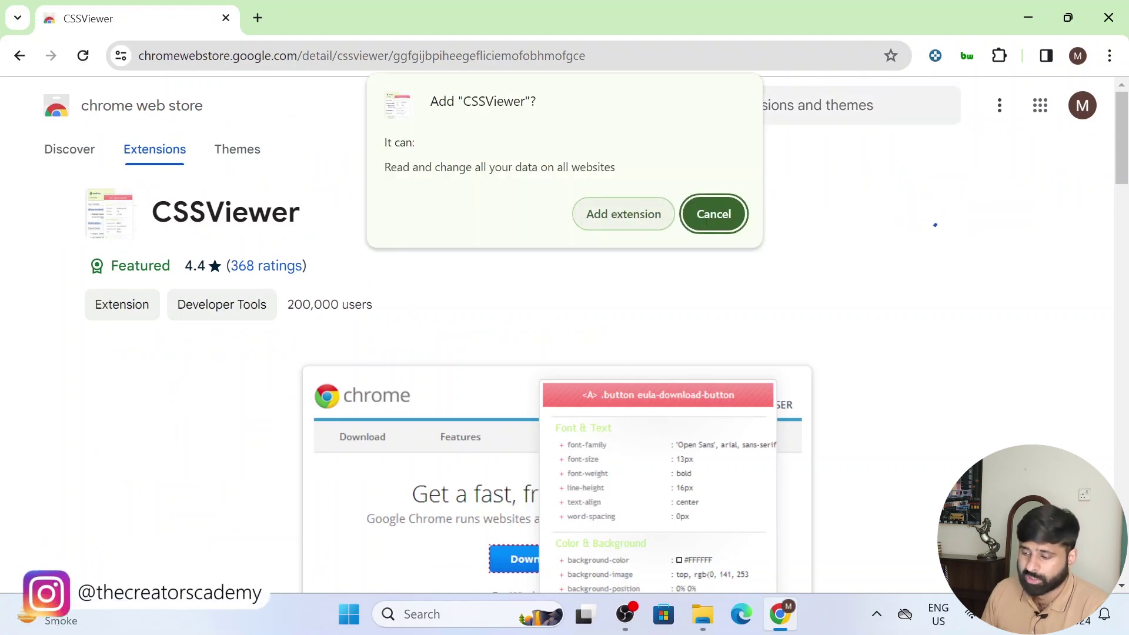
click(623, 213)
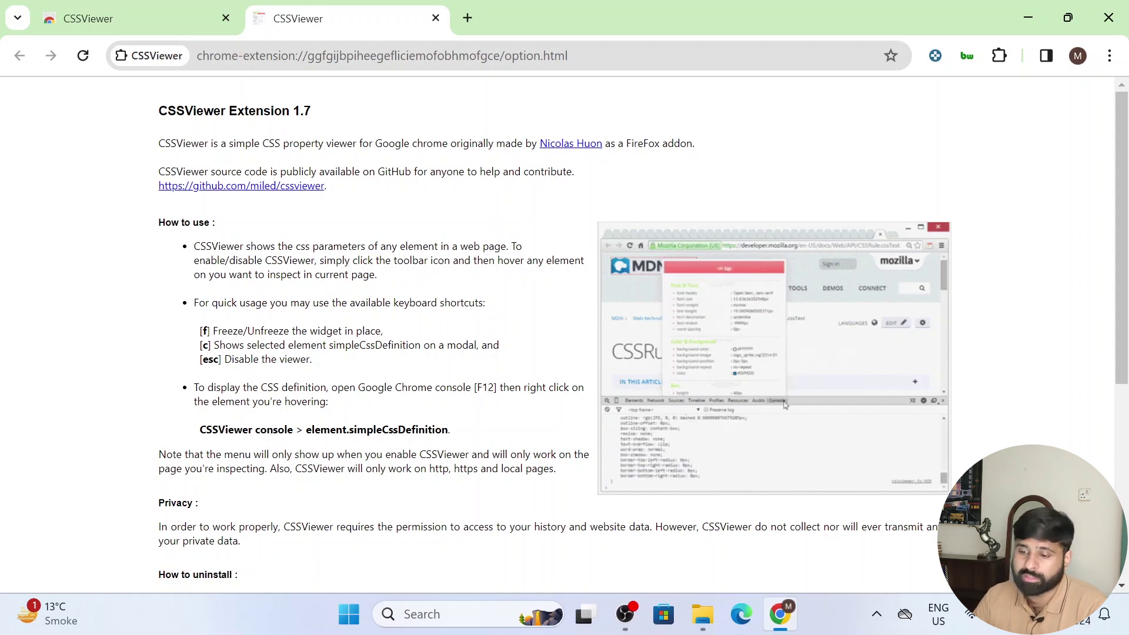
key(ctrl+shift+Tab)
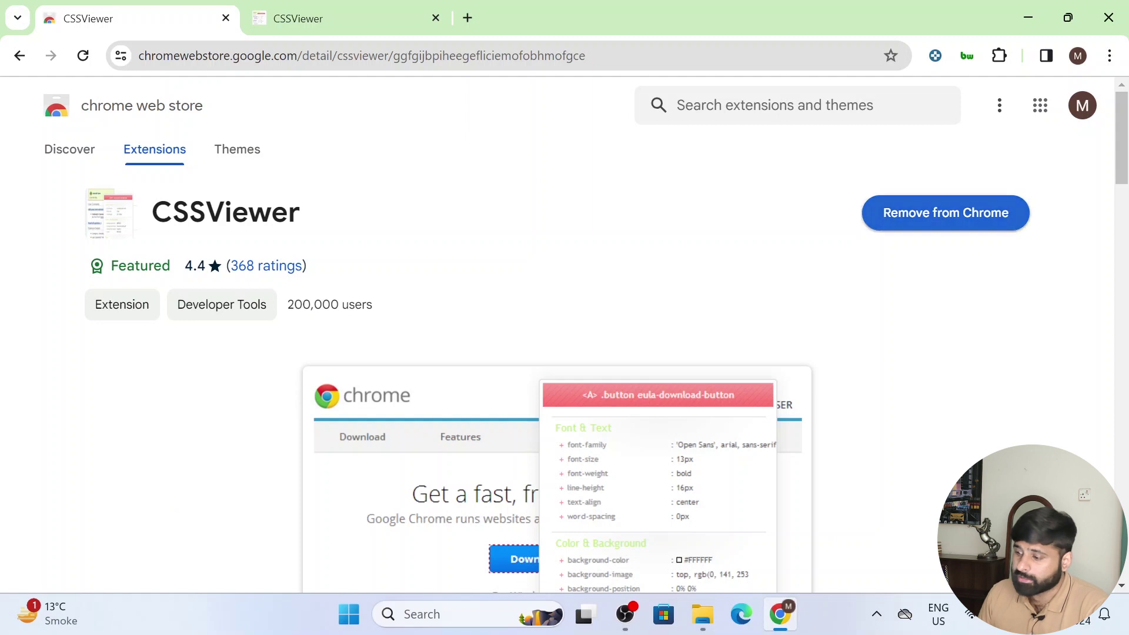
scroll(564, 353, down, 5)
scroll(564, 353, up, 1)
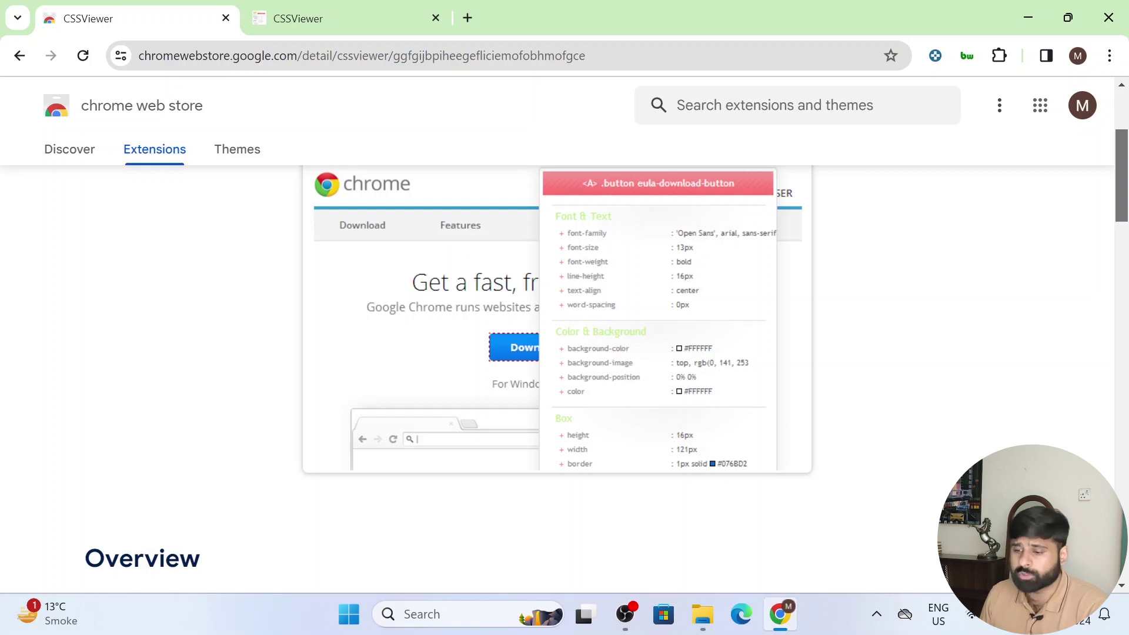
- Open udemy.com, booking.com and ahrefs.com, each in its own new tab
click(467, 18)
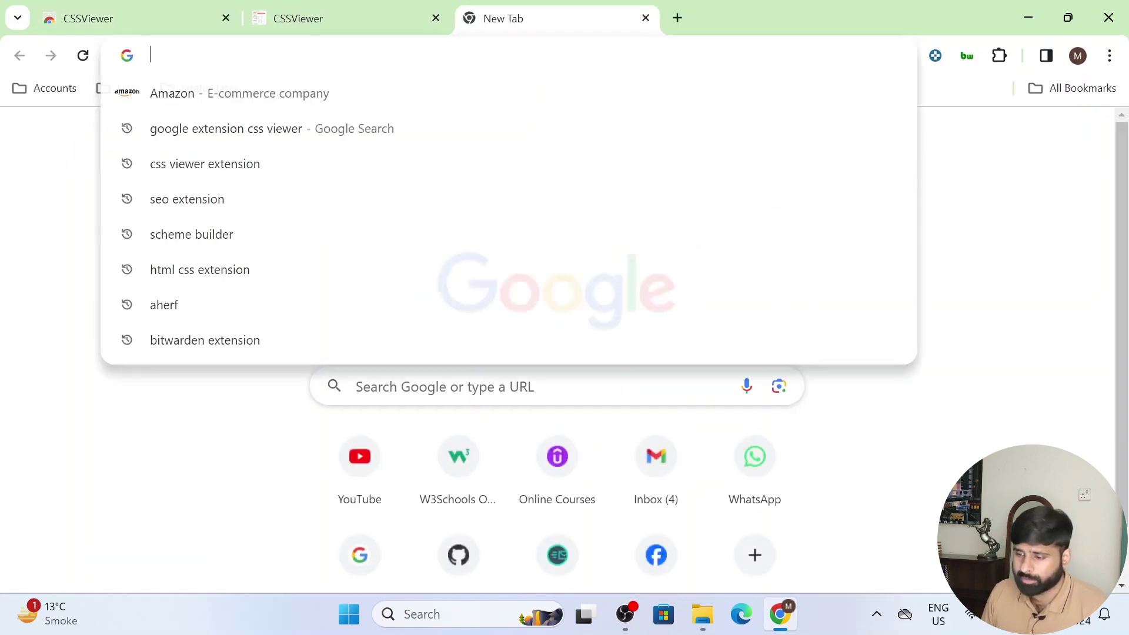
text(ude)
key(Return)
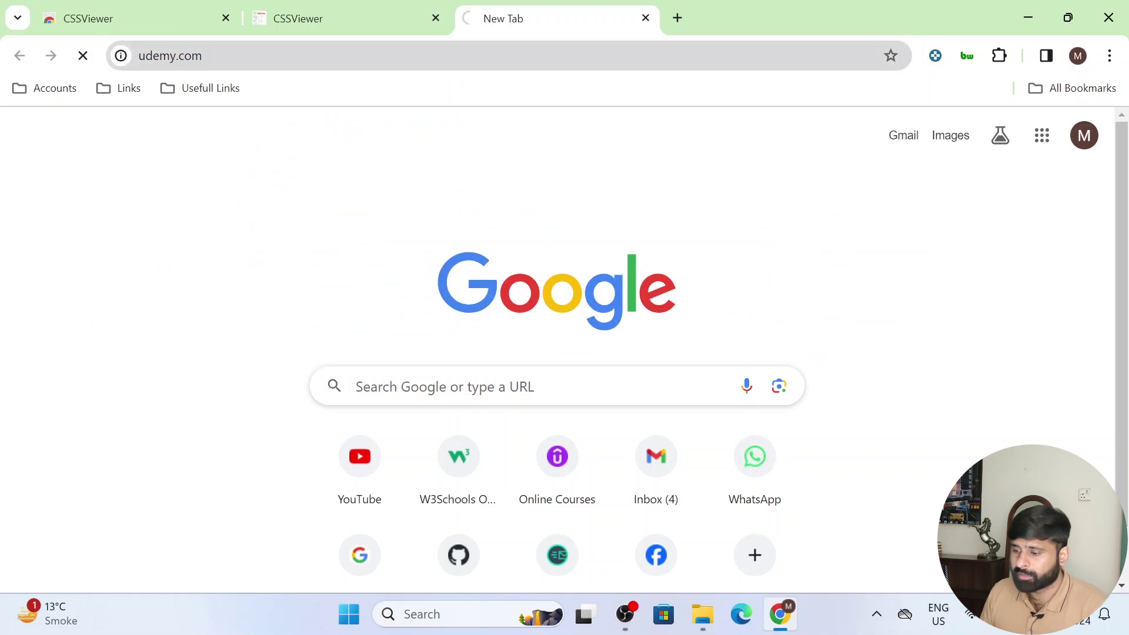
key(ctrl+t)
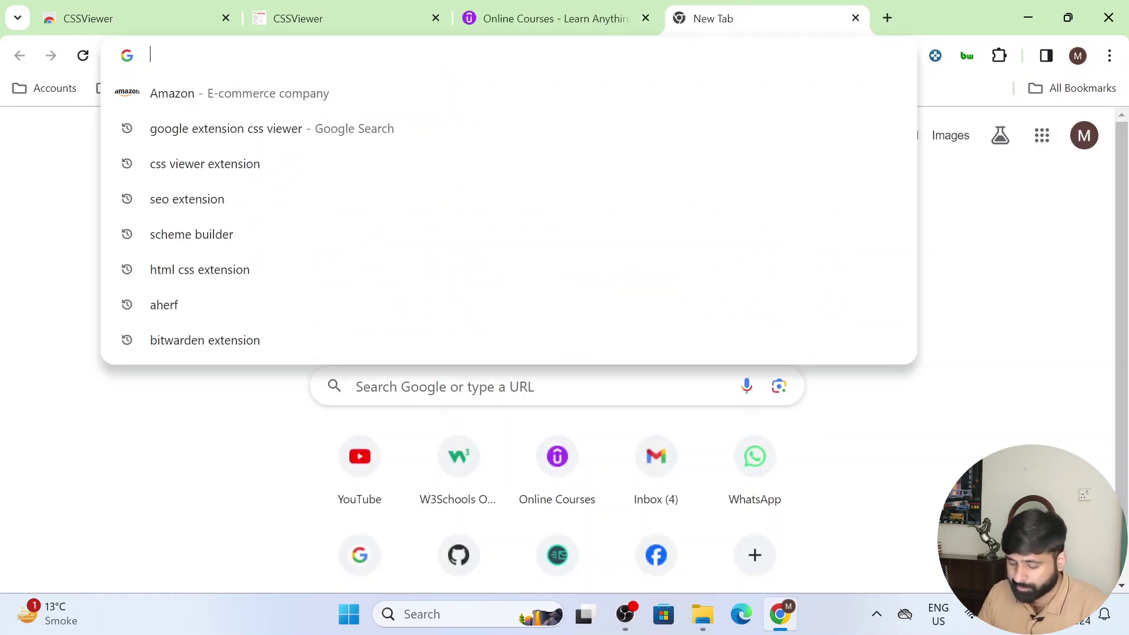
text(booking.com)
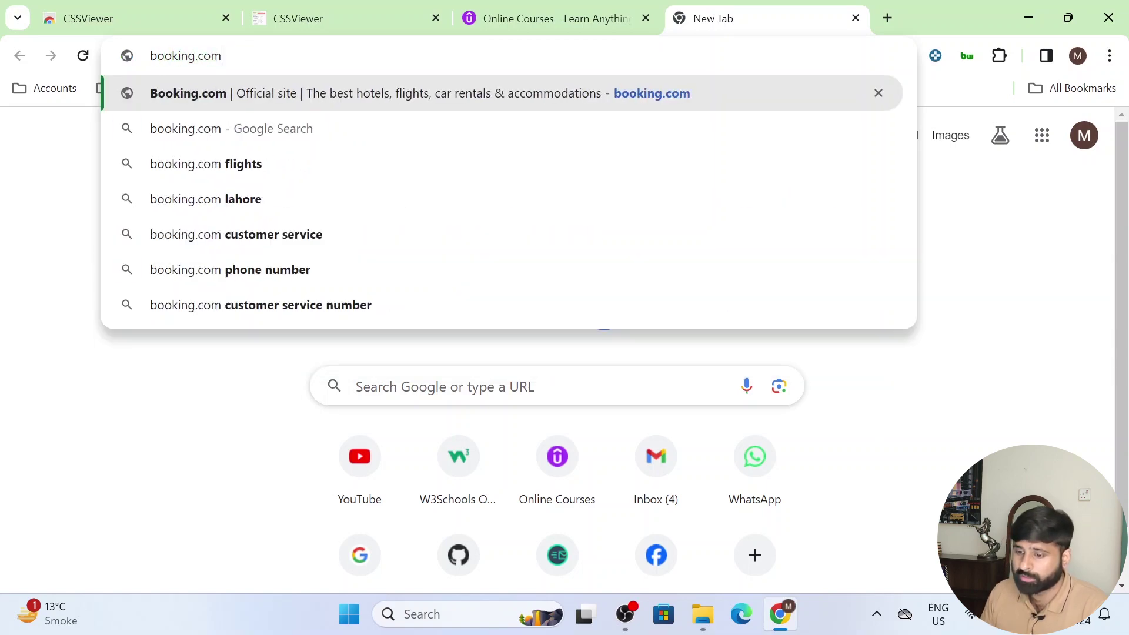
key(Return)
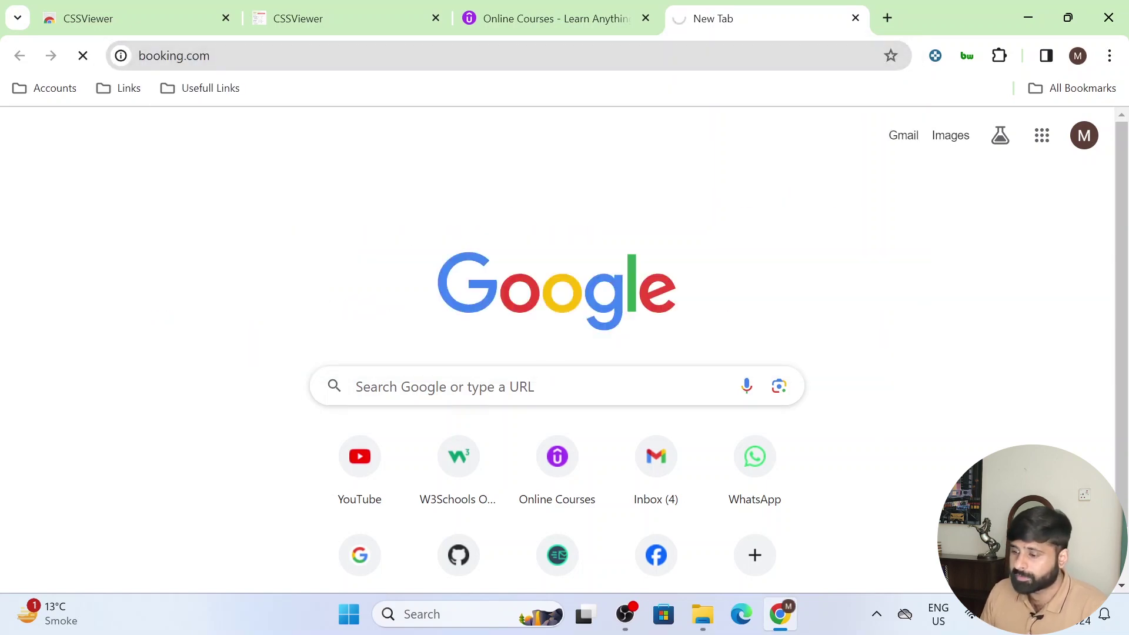
key(ctrl+t)
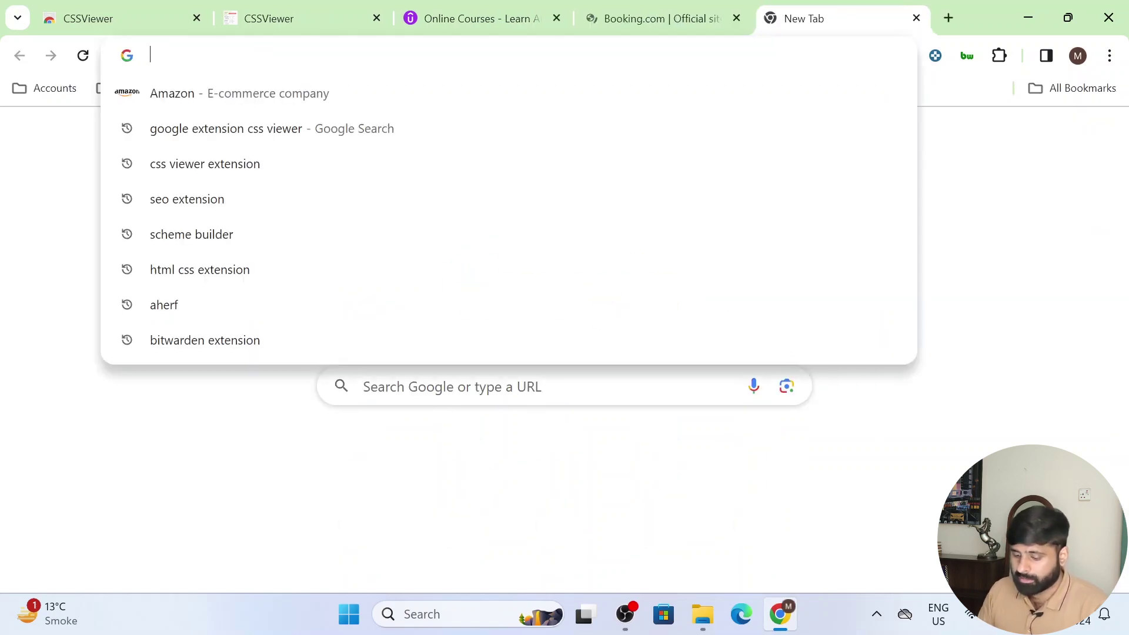
text(ahr)
key(Return)
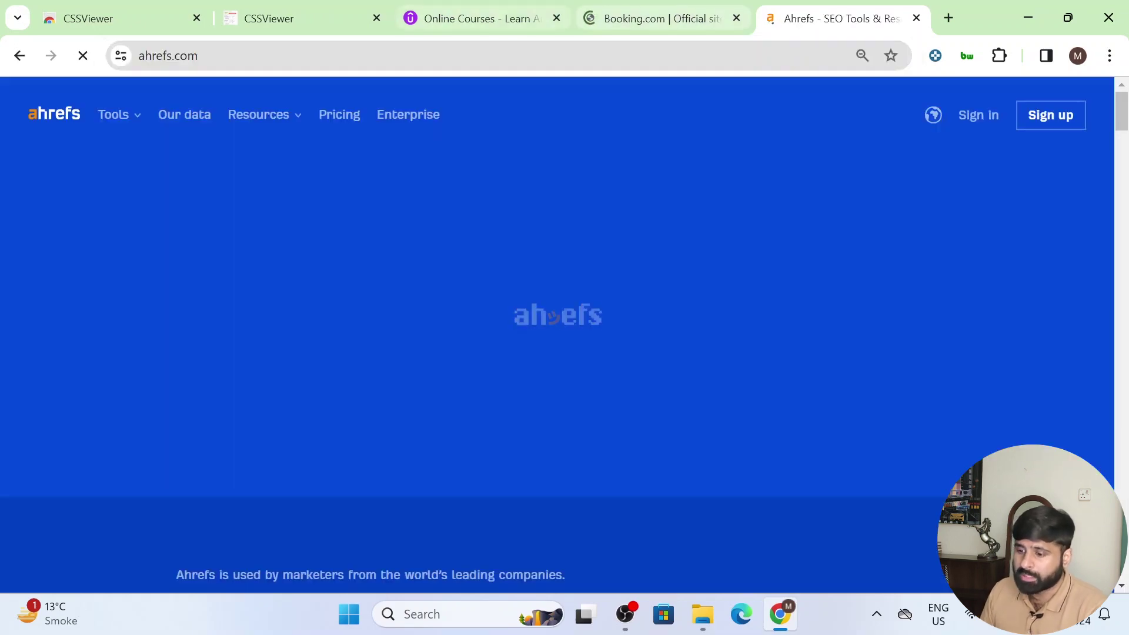
- Pin the CSSViewer extension to the browser toolbar and activate it on the Udemy page to inspect elements
key(ctrl+3)
click(999, 56)
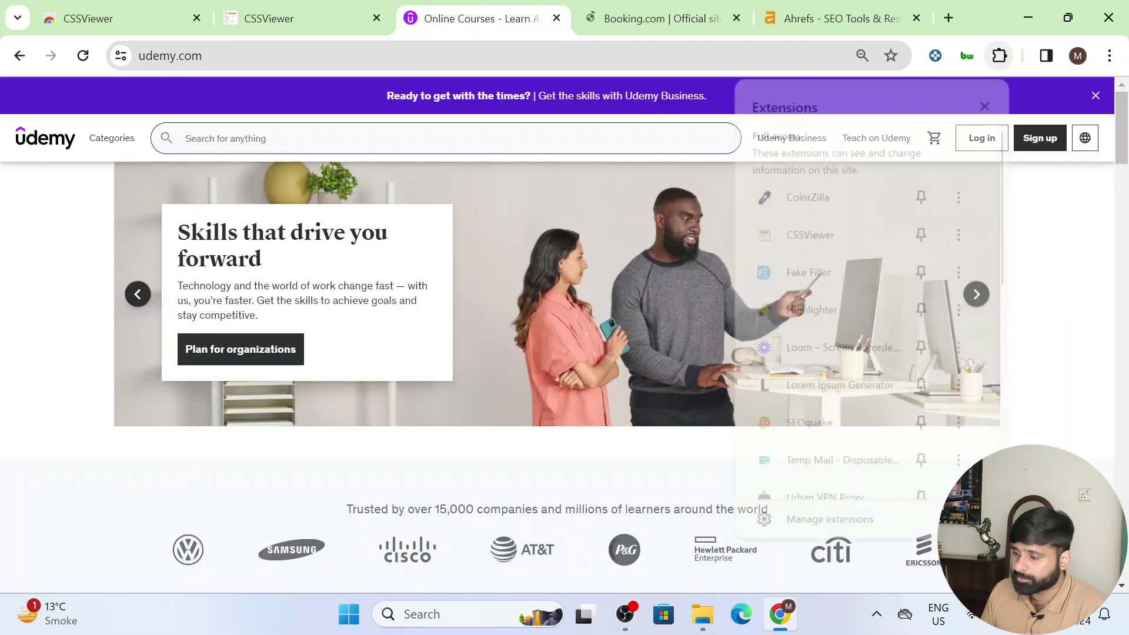
click(923, 232)
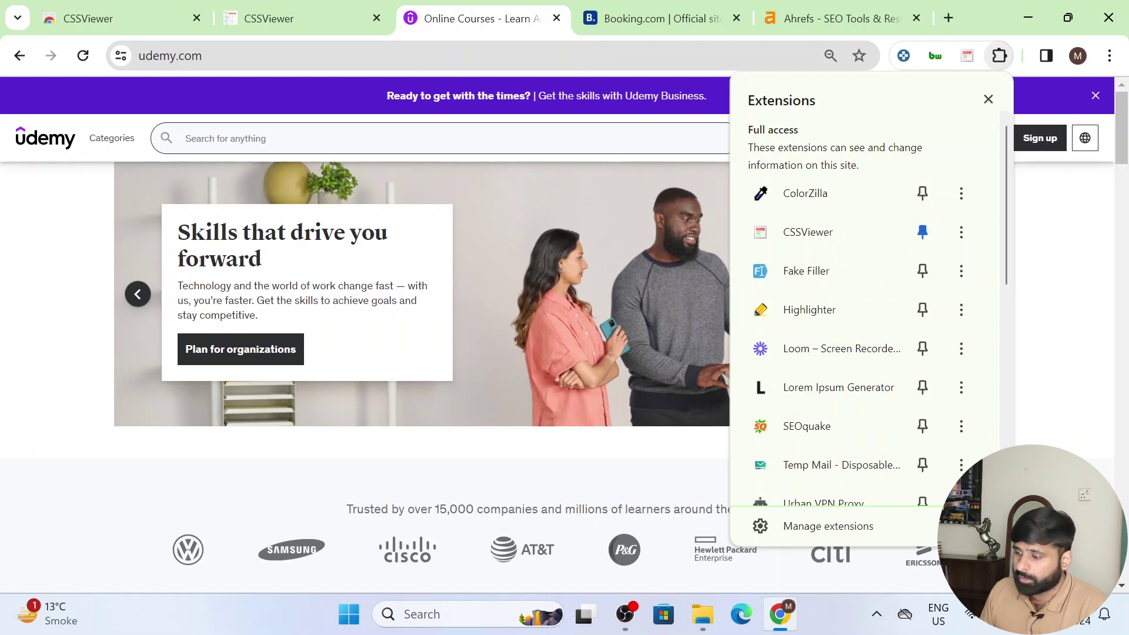
click(999, 55)
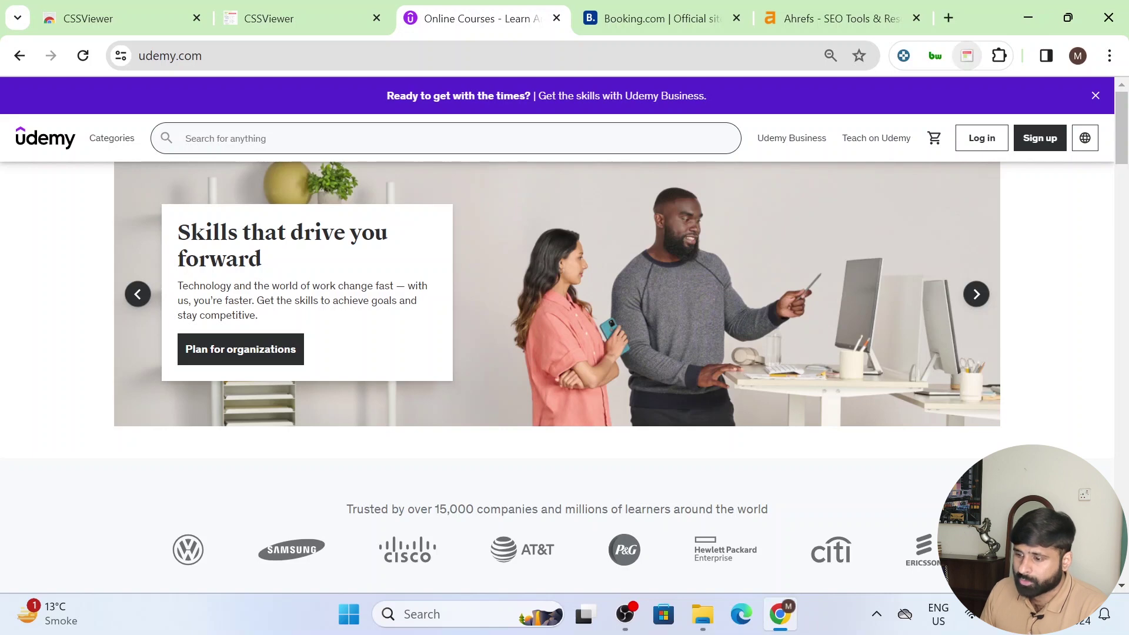
click(967, 55)
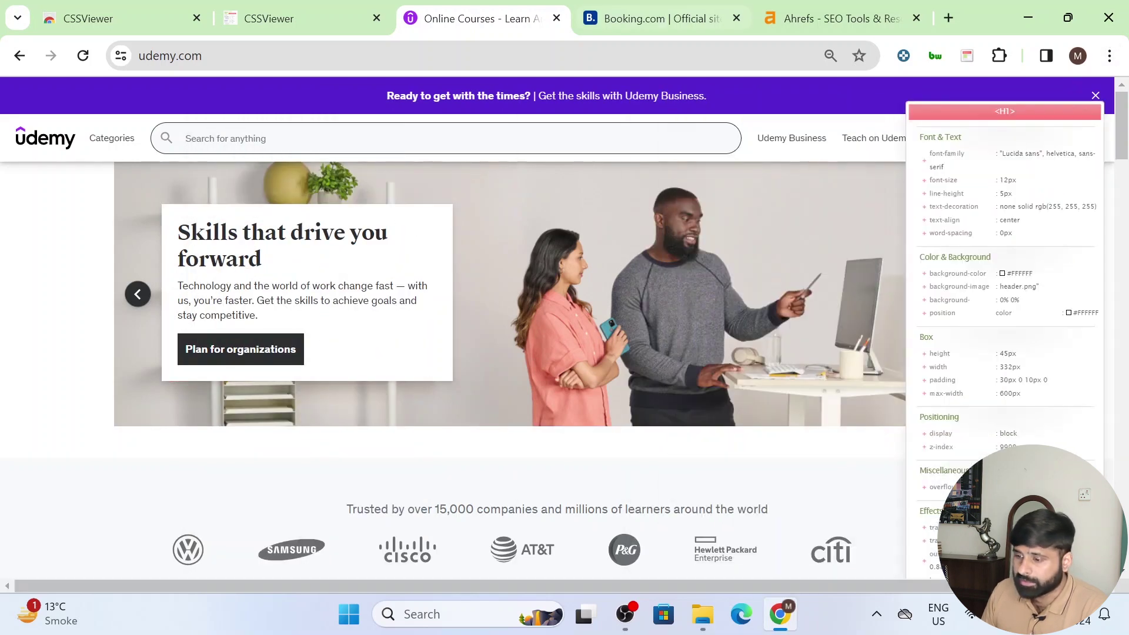
- Dismiss the Genius sign-in popup on Booking.com and activate CSSViewer on that page
key(ctrl+Tab)
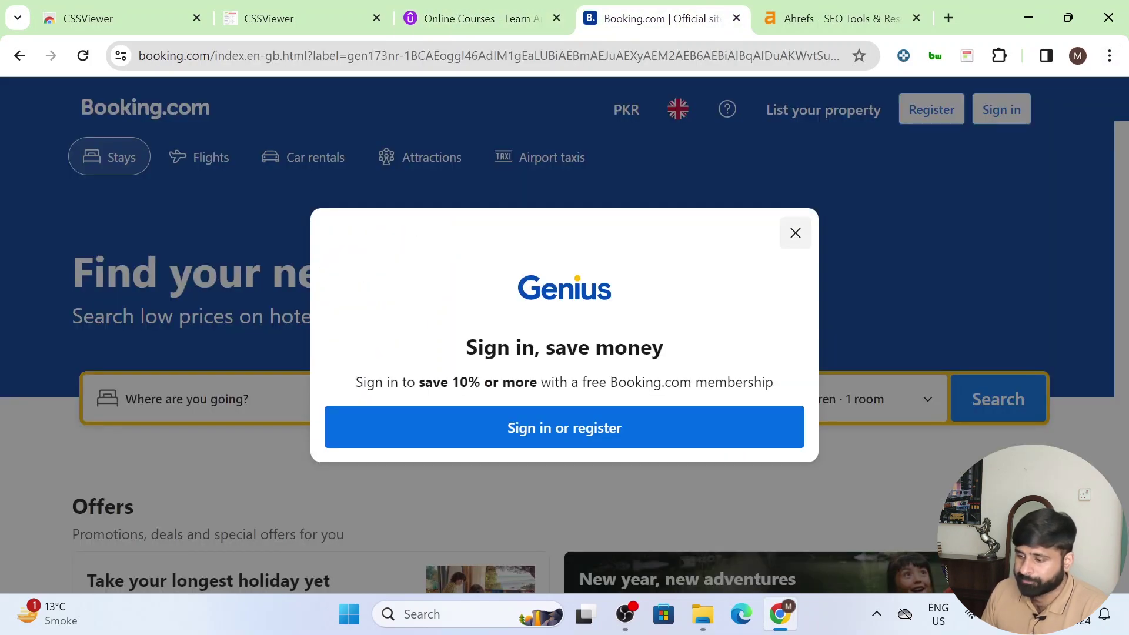
click(795, 232)
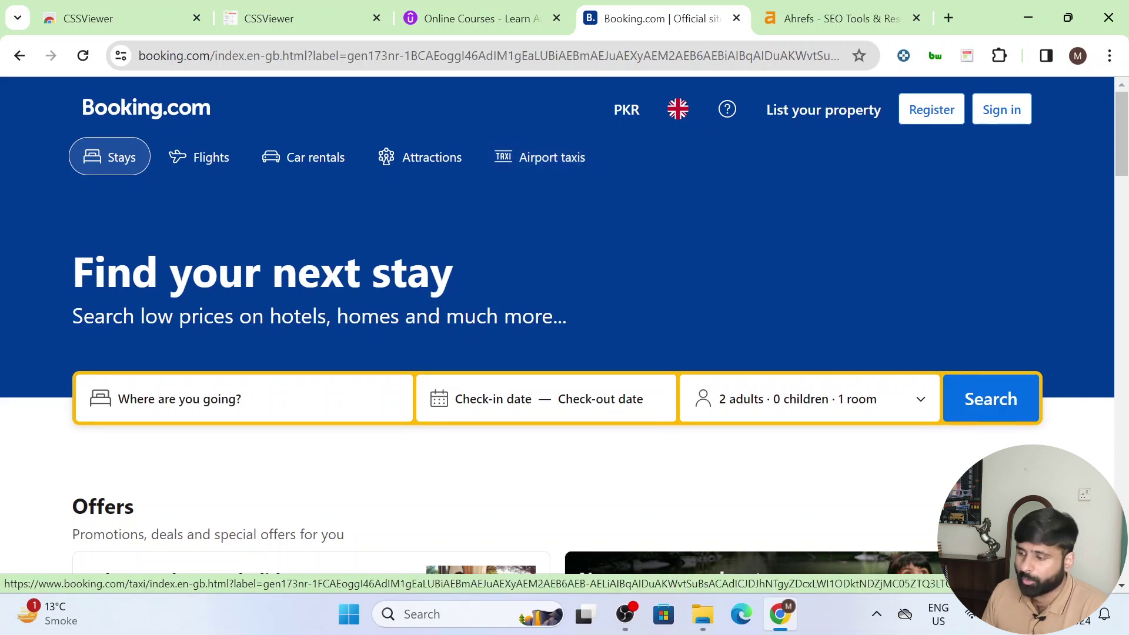
click(967, 55)
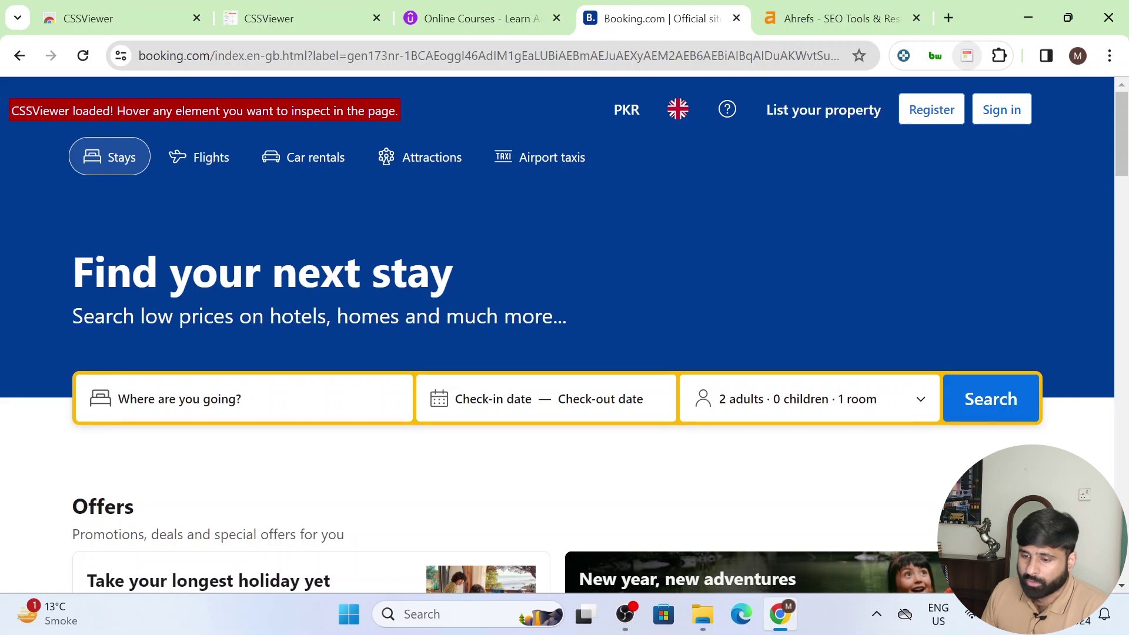
- Inspect the CSS of Booking.com's header, the Islamabad destination label and the "Browse by property type" heading
mouse_move(626, 109)
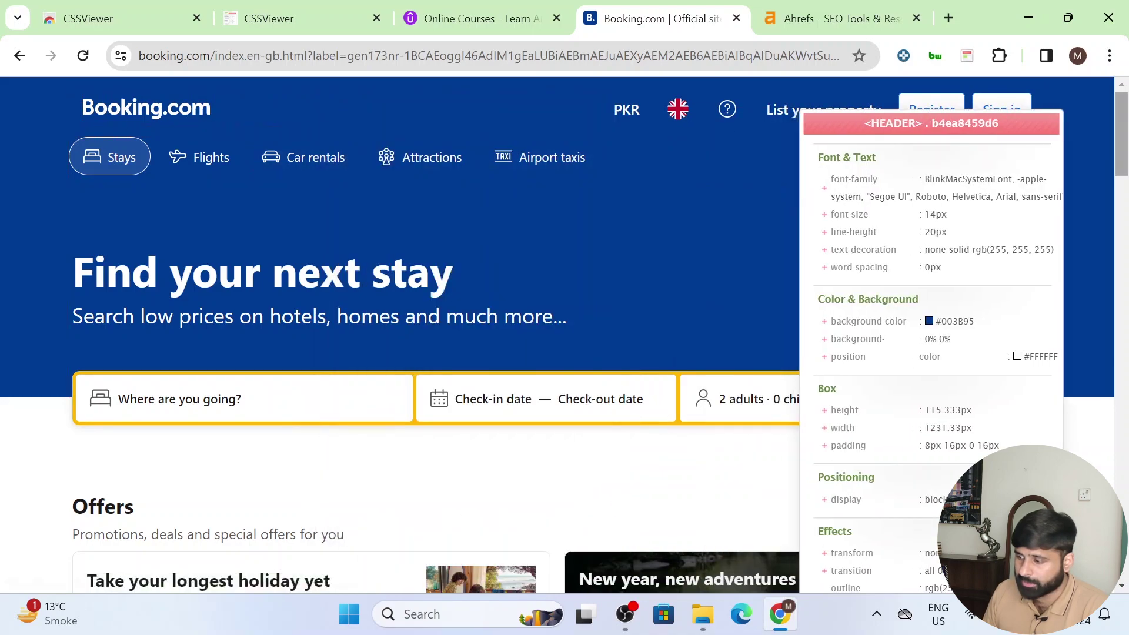
scroll(794, 235, down, 10)
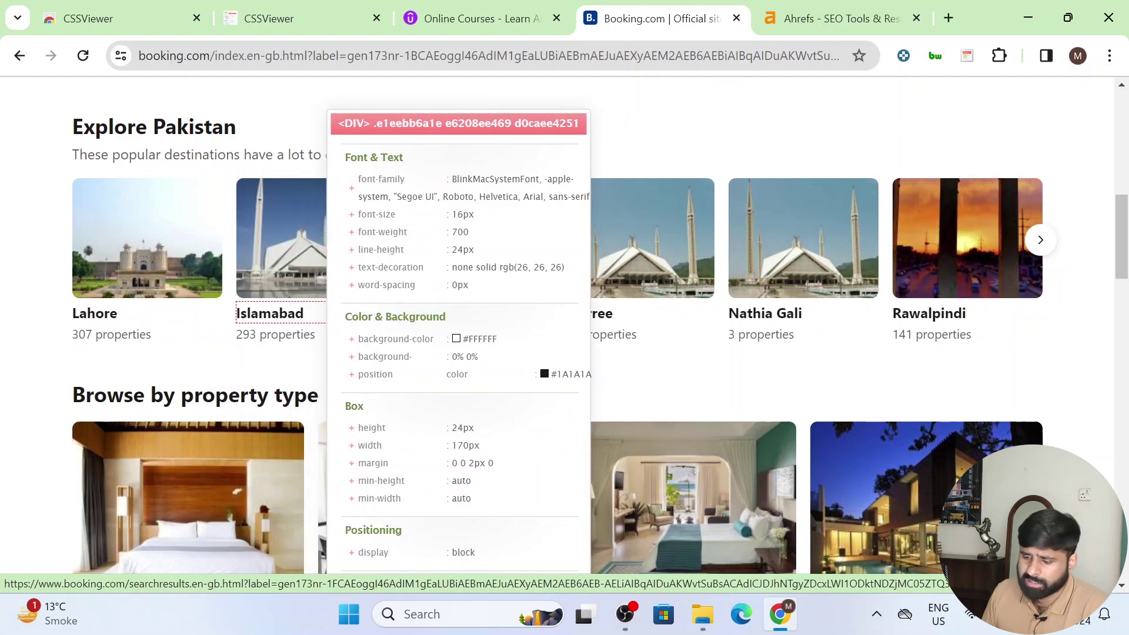
key(ctrl+minus)
key(ctrl+minus)
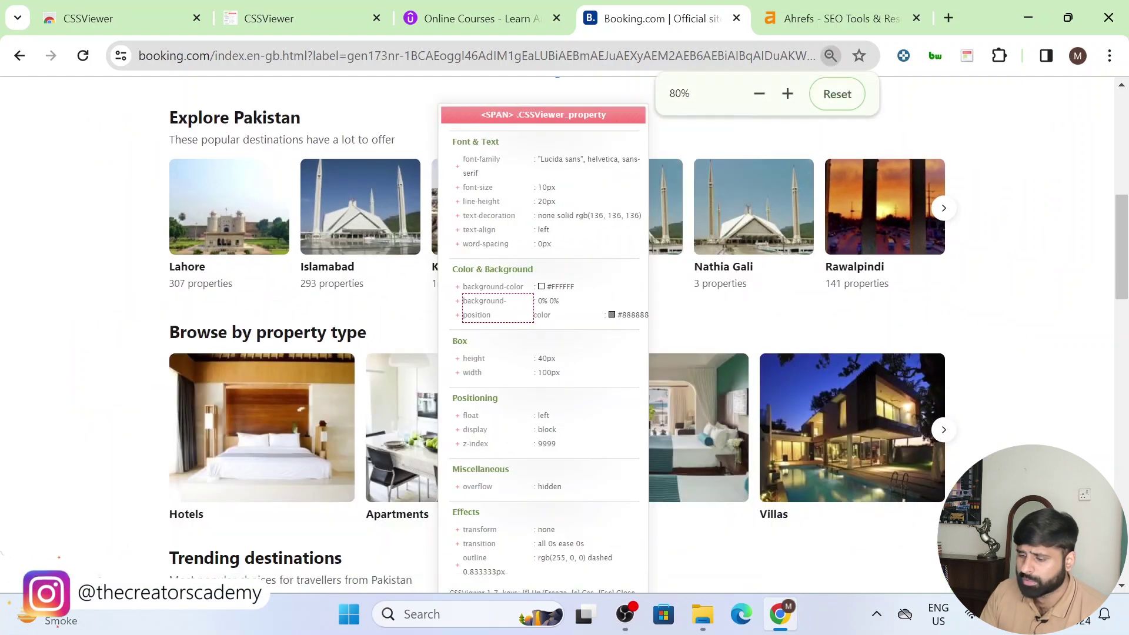
key(ctrl+minus)
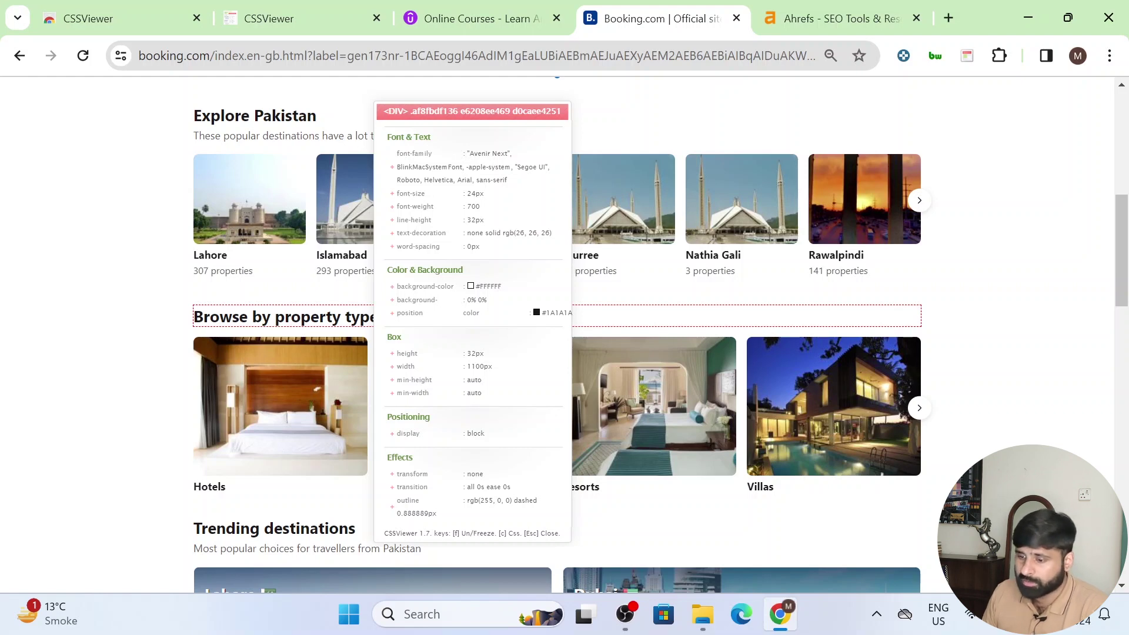
- Activate CSSViewer on the Ahrefs page and inspect the CSS of its main headline
click(832, 19)
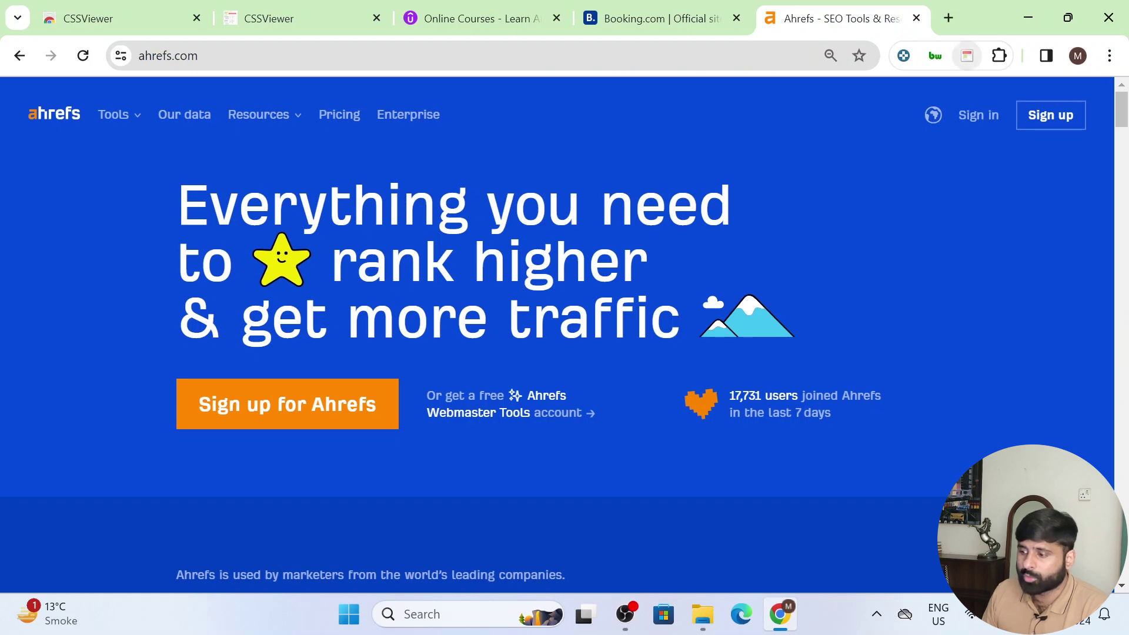
click(966, 56)
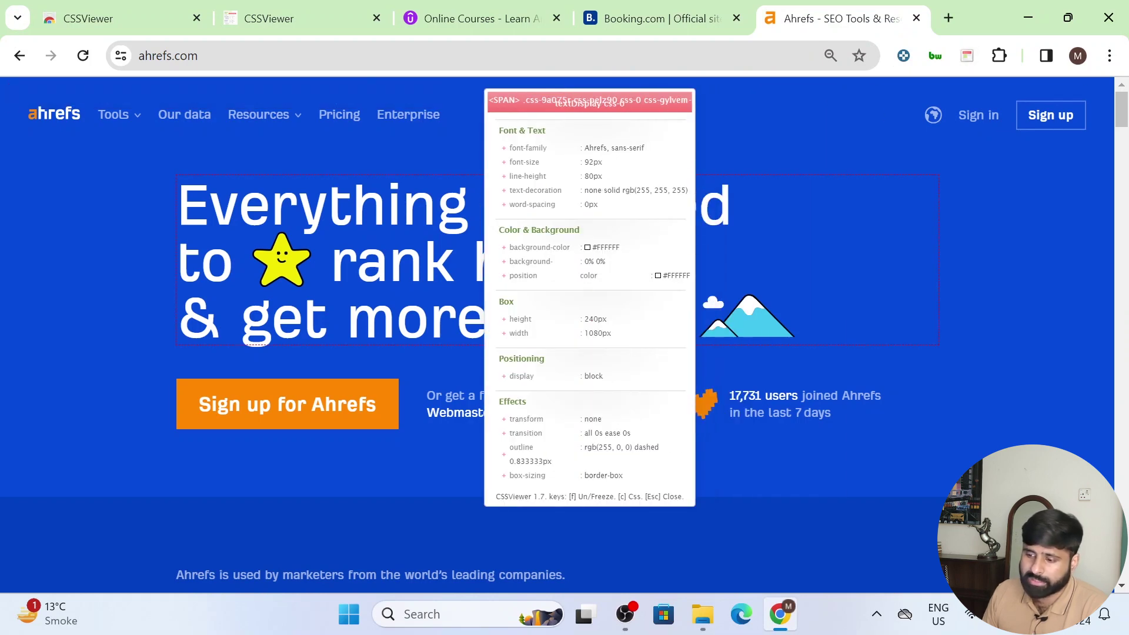